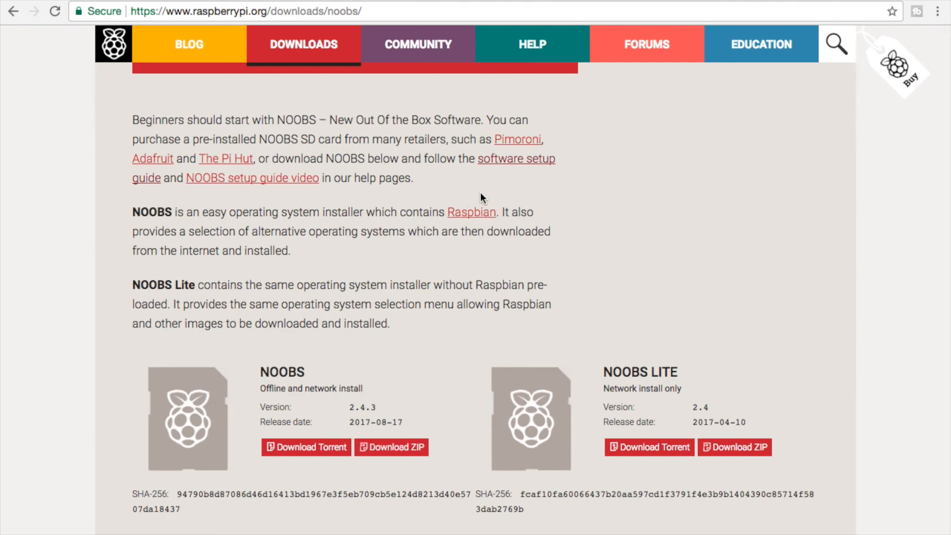
Step: Open the software setup guide from the NOOBS page and review the required equipment and the Get started links
click(503, 169)
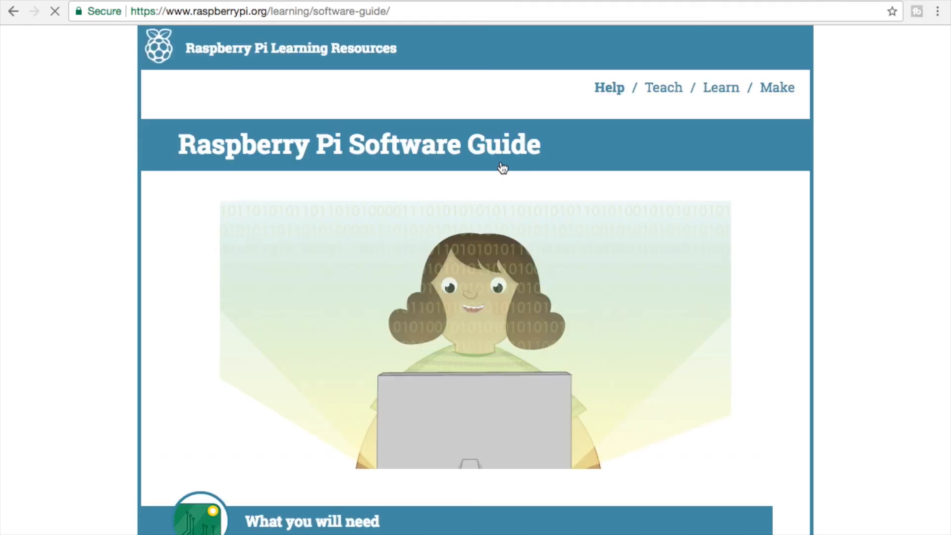
scroll(218, 323, down, 5)
scroll(218, 322, down, 7)
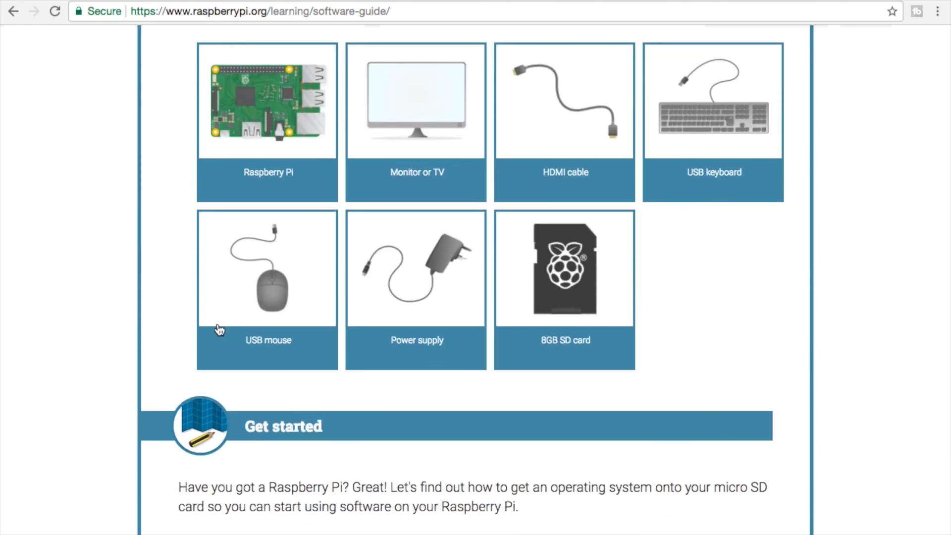
scroll(219, 330, down, 6)
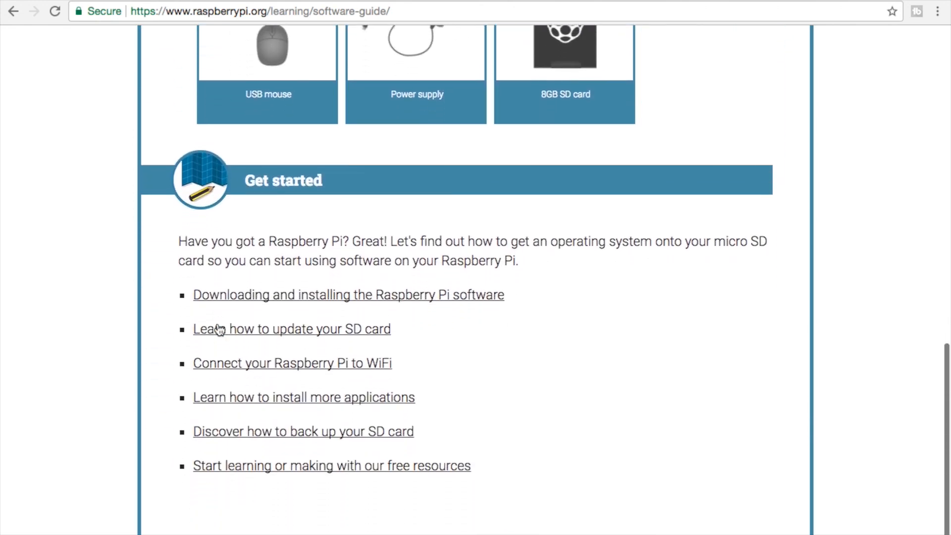
scroll(220, 330, up, 1)
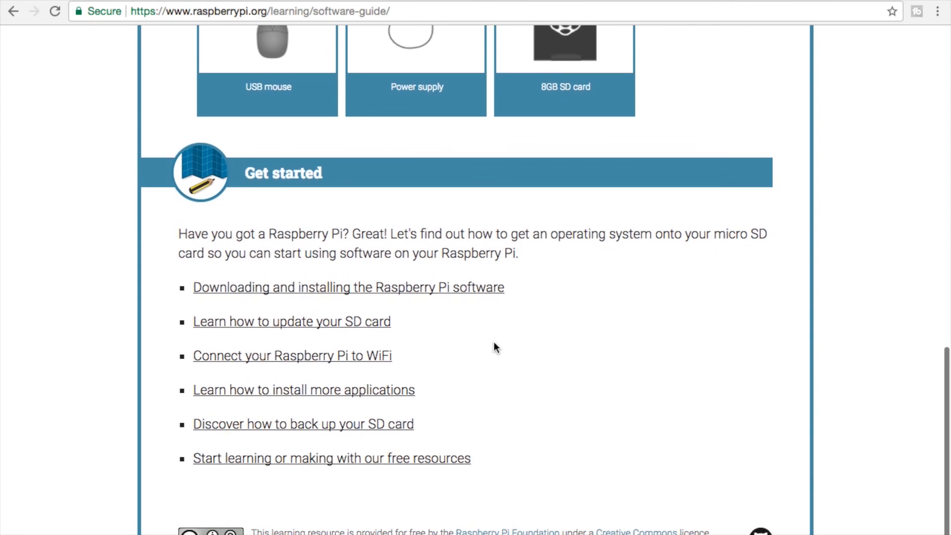
scroll(510, 376, down, 1)
scroll(510, 376, up, 1)
Step: Open the guide on downloading and installing the Raspberry Pi software, and review the linked SD Memory Card Formatter page down to its system requirements
click(325, 293)
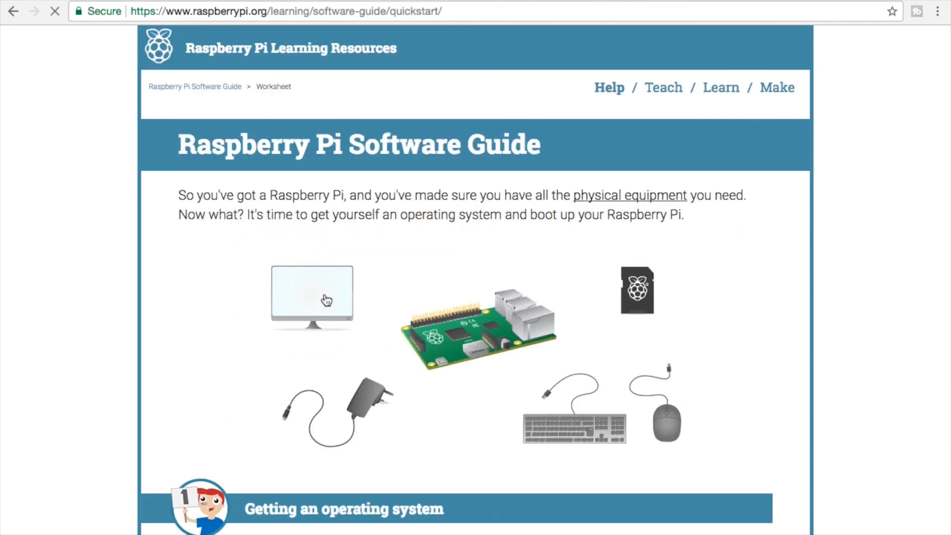
scroll(327, 300, down, 7)
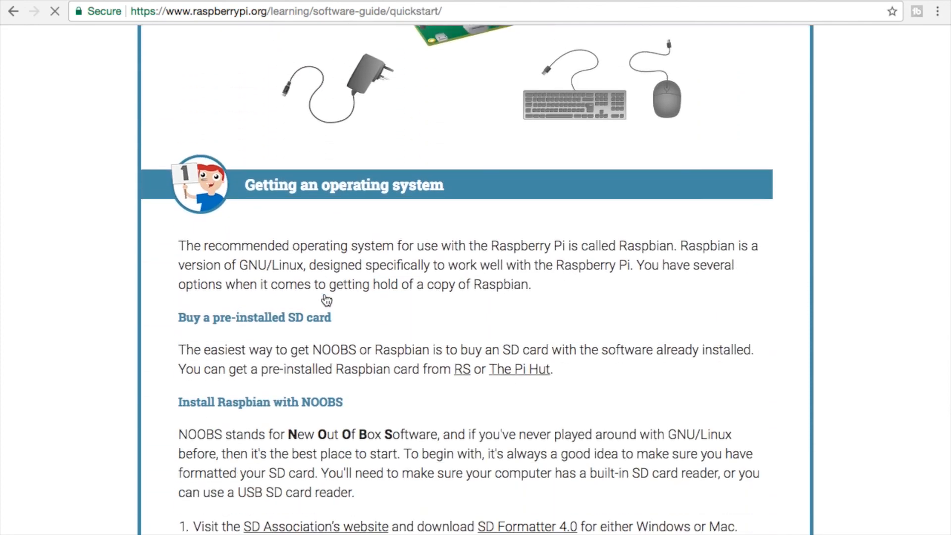
scroll(326, 300, down, 5)
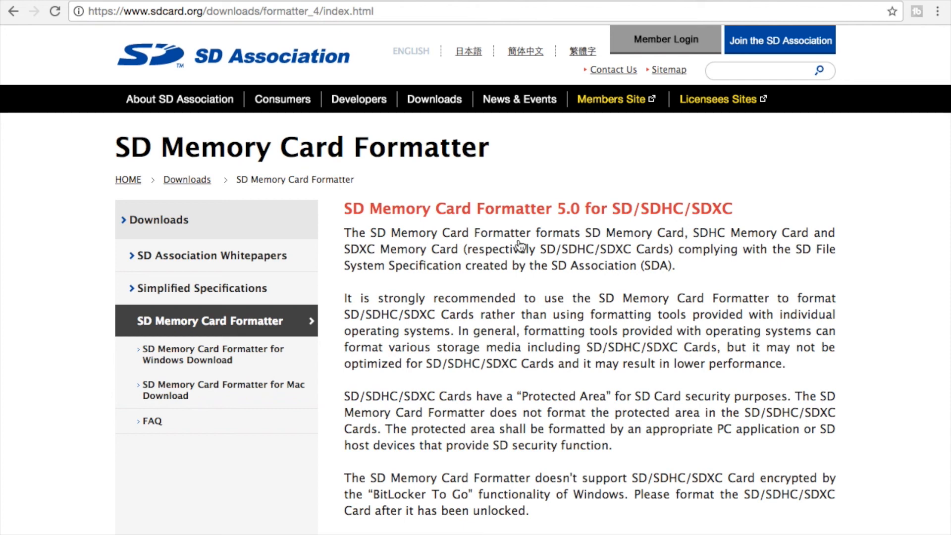
scroll(519, 245, down, 10)
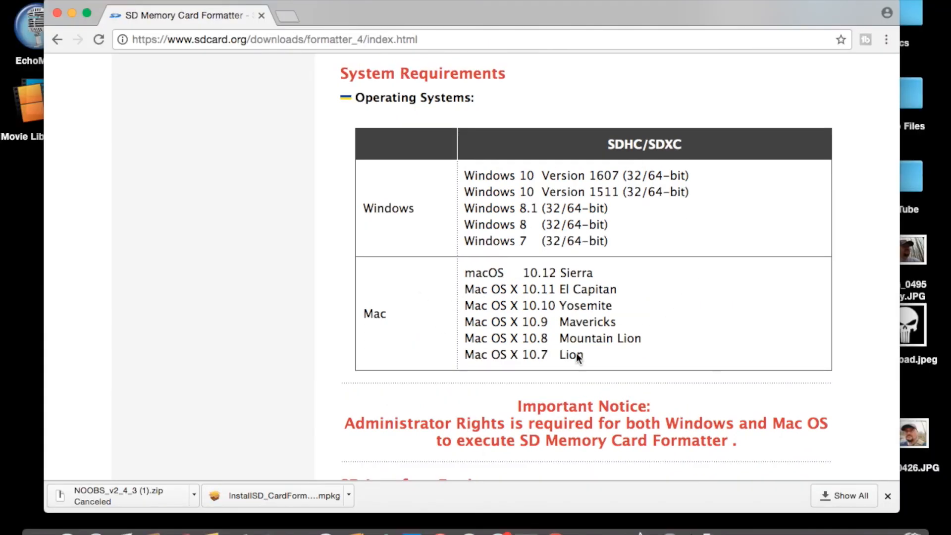
Step: Open the Downloads folder in Finder and launch the InstallSD_CardFormatter0500.mpkg installer
click(711, 531)
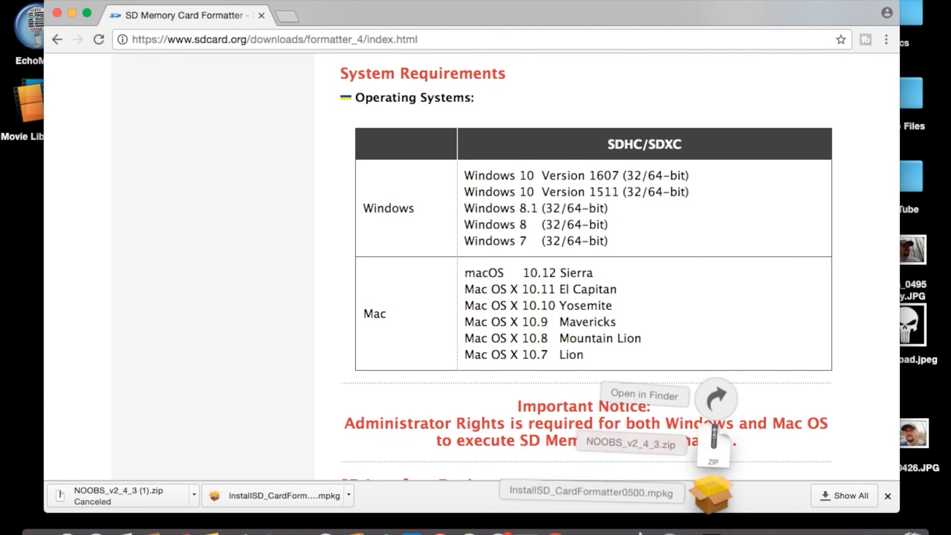
click(713, 396)
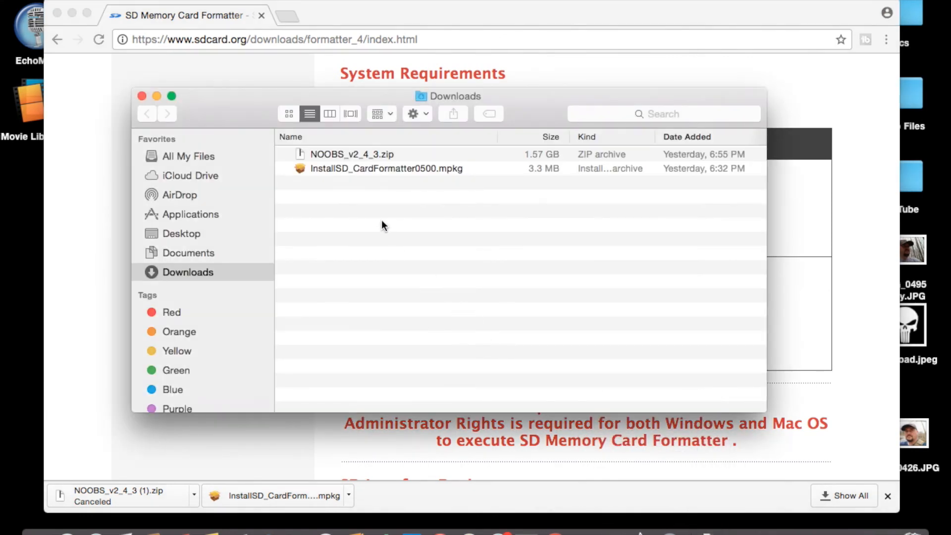
click(402, 170)
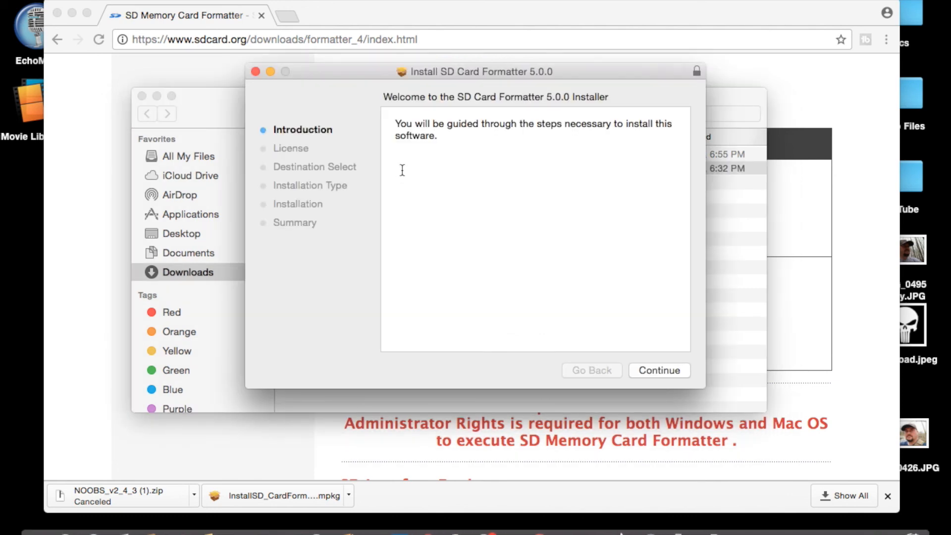
Step: Accept the license agreement, complete the standard SD Card Formatter installation on Macintosh HD, and close the installer
click(645, 370)
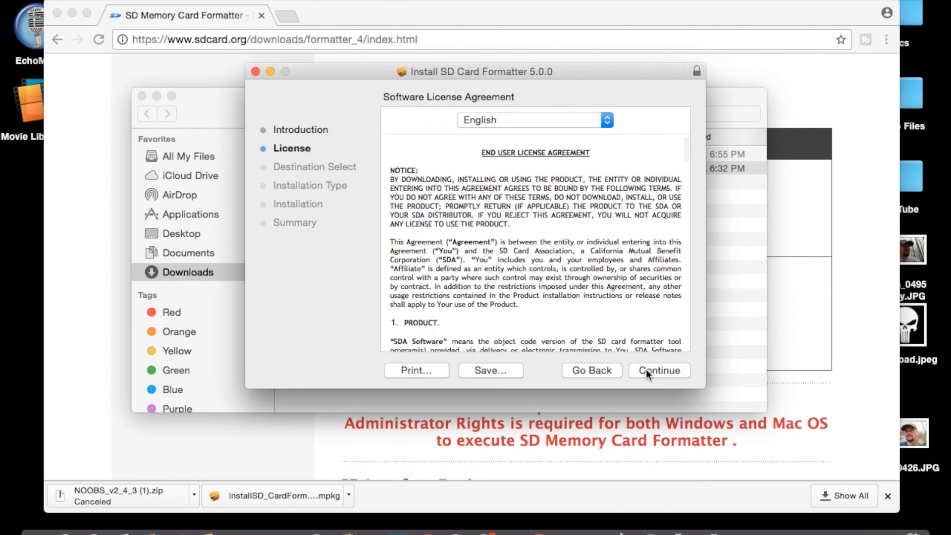
click(645, 369)
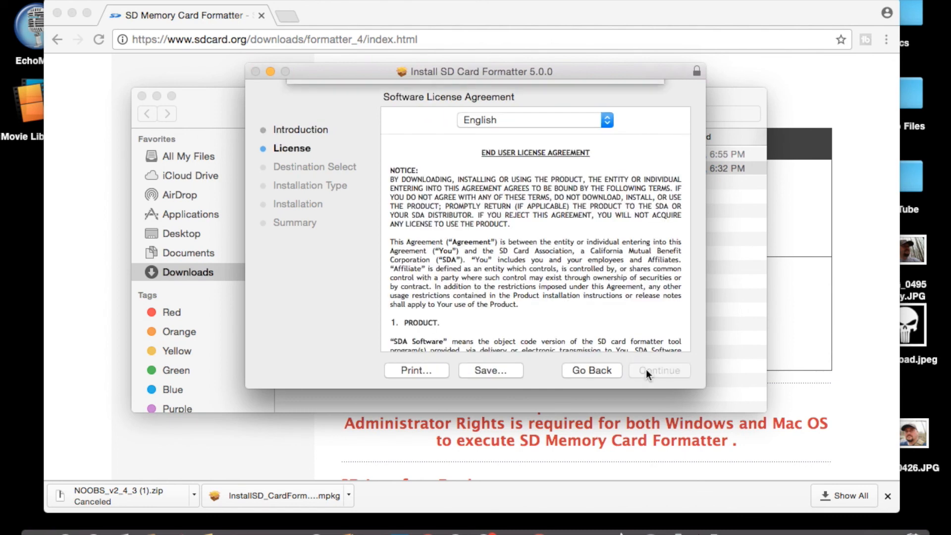
click(624, 192)
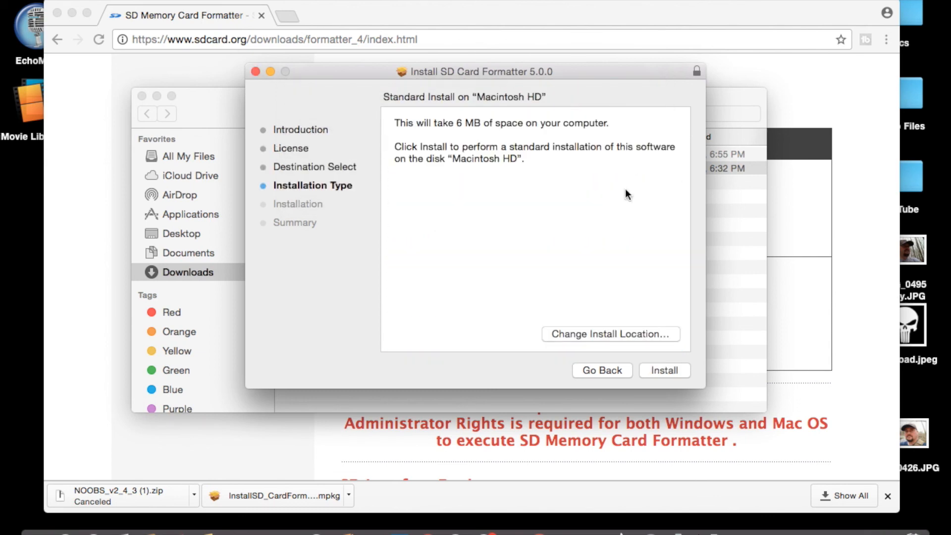
click(659, 375)
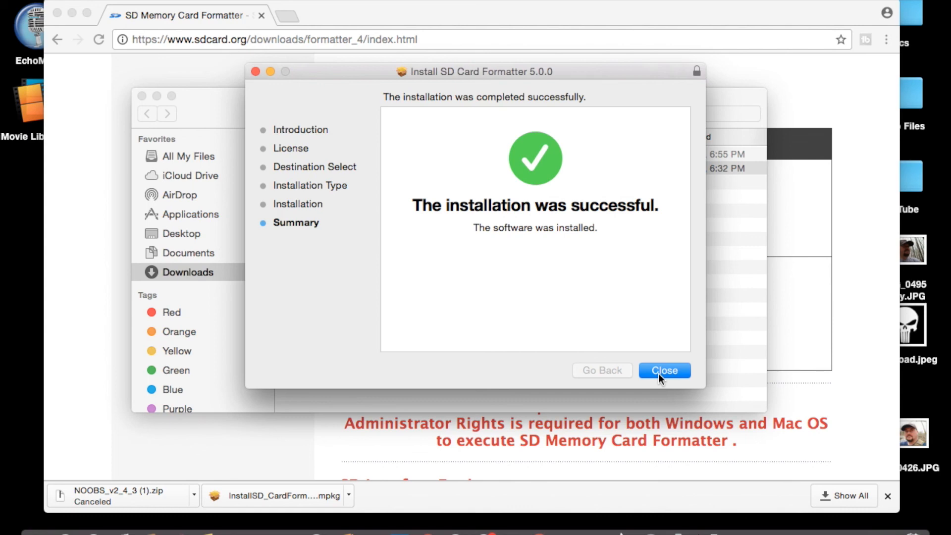
click(658, 372)
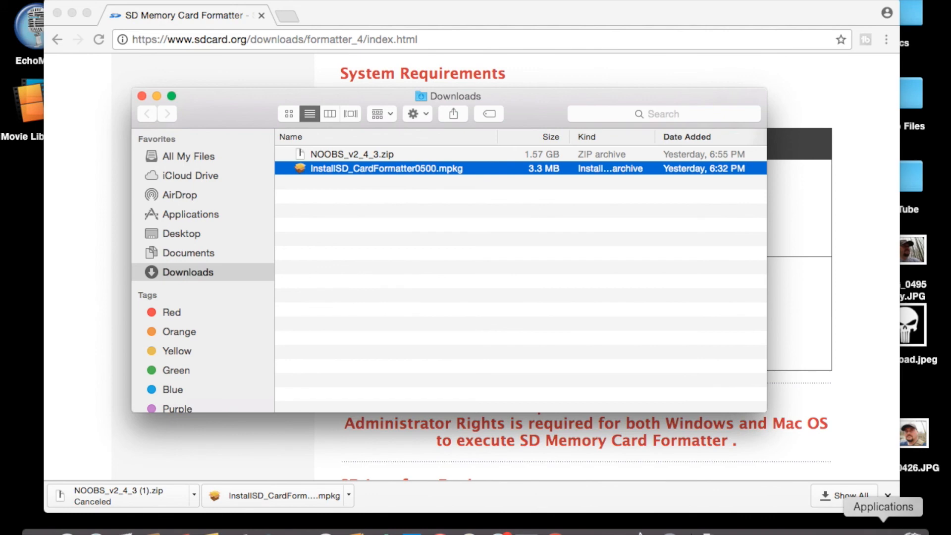
Step: Find SD Card Formatter in the Applications folder and place a shortcut to it on the desktop
click(883, 528)
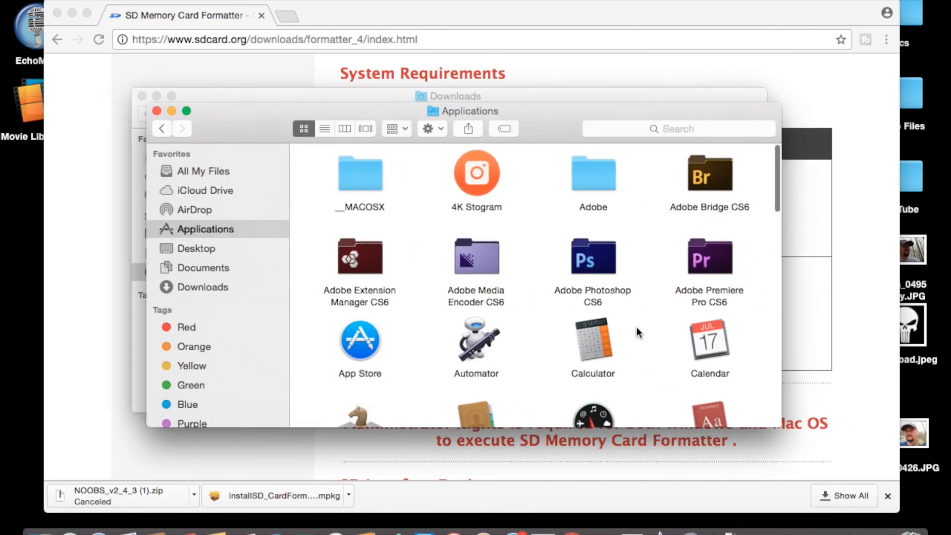
scroll(638, 331, down, 10)
scroll(636, 328, down, 5)
scroll(635, 323, down, 10)
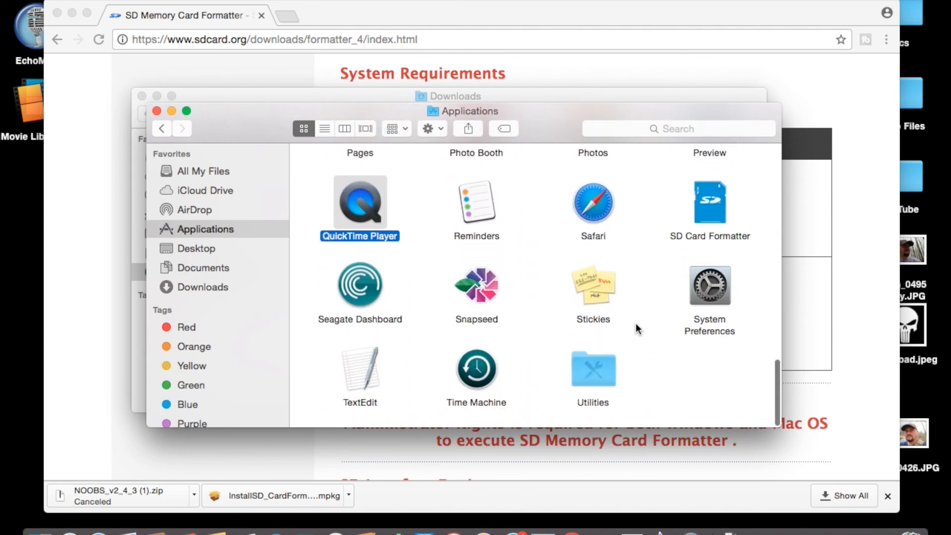
drag(700, 207, 17, 244)
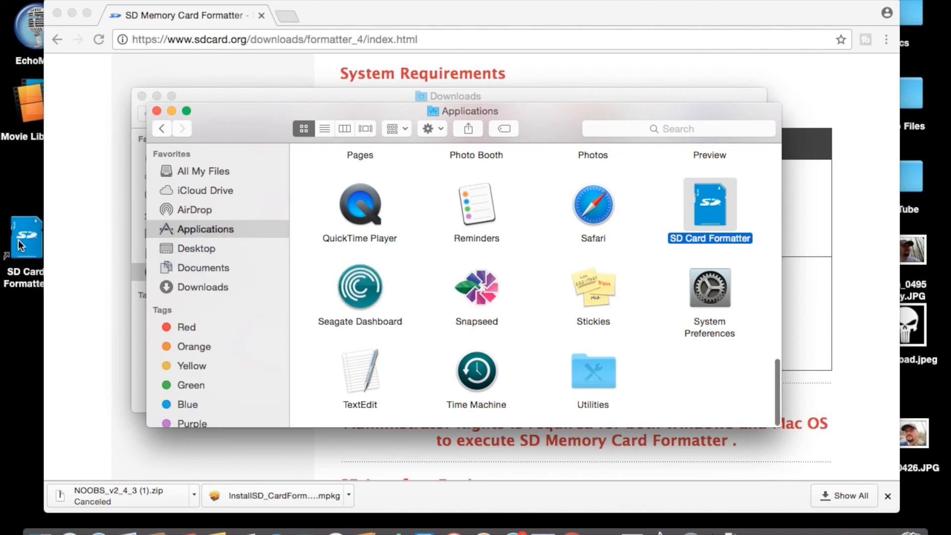
Step: Close both Finder windows, minimize the browser, and reposition the SD Card Formatter shortcut in open space on the desktop
click(159, 111)
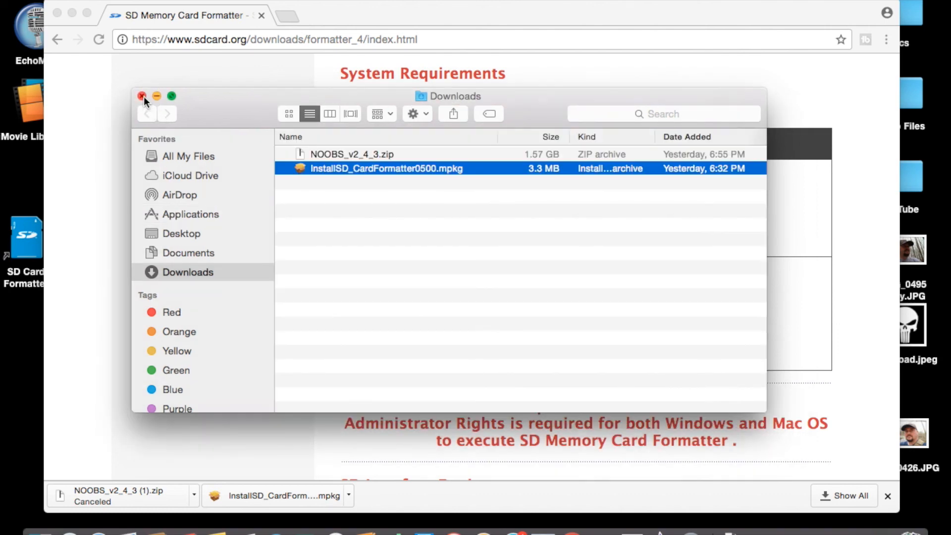
click(142, 96)
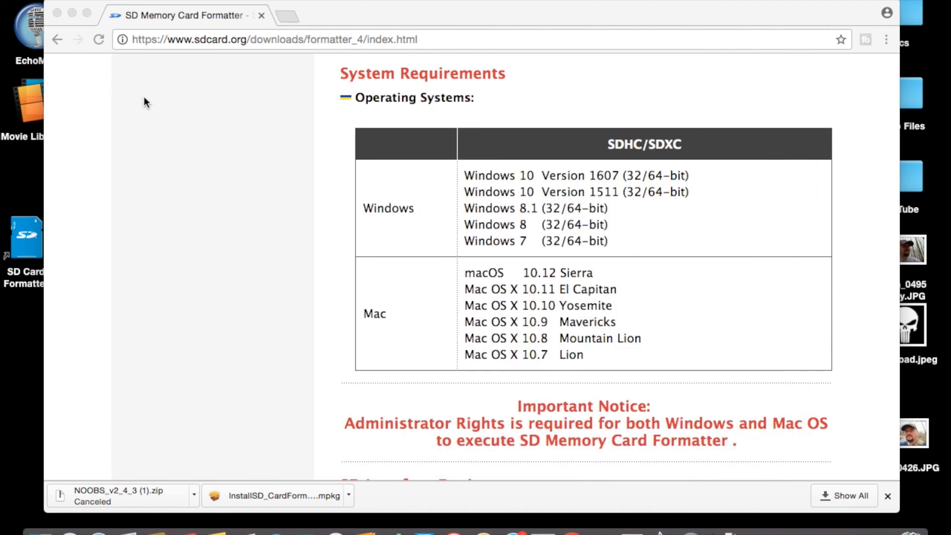
click(73, 13)
drag(18, 237, 124, 166)
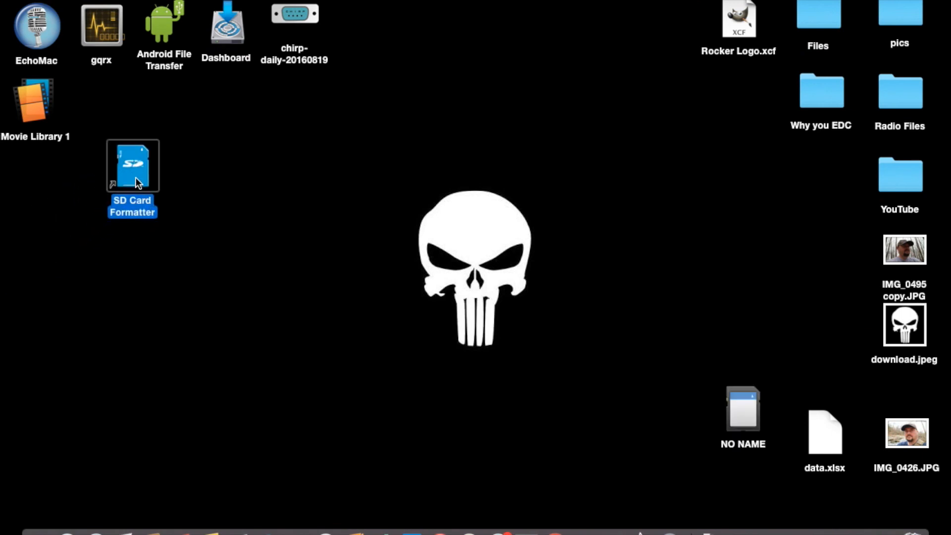
Step: Launch SD Card Formatter, choose disk2: Apple SDXC Reader Media as the card, and set the volume label to RBPI
double_click(136, 179)
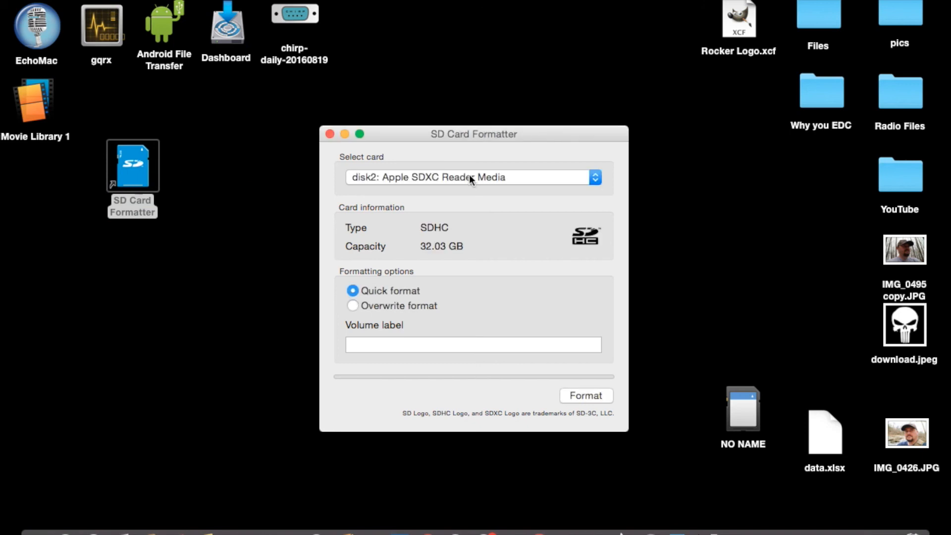
click(589, 180)
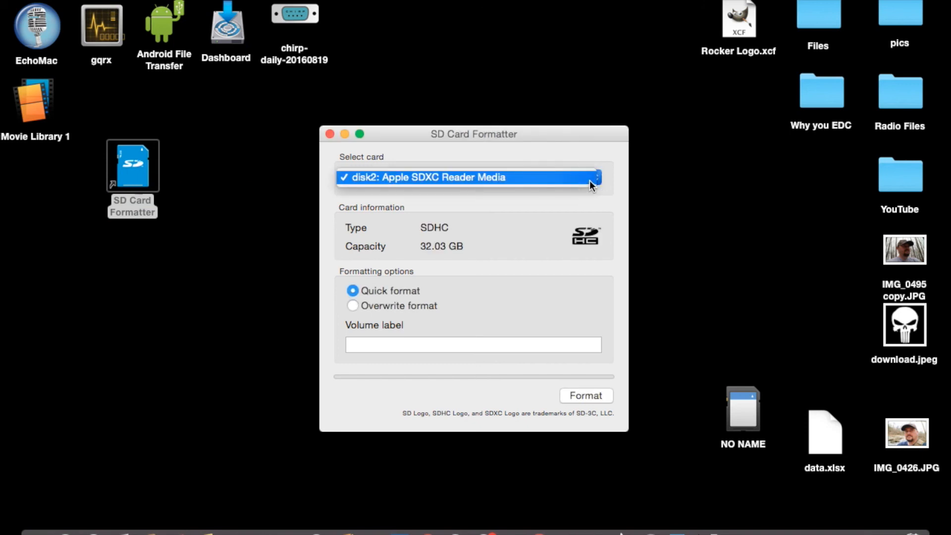
click(590, 181)
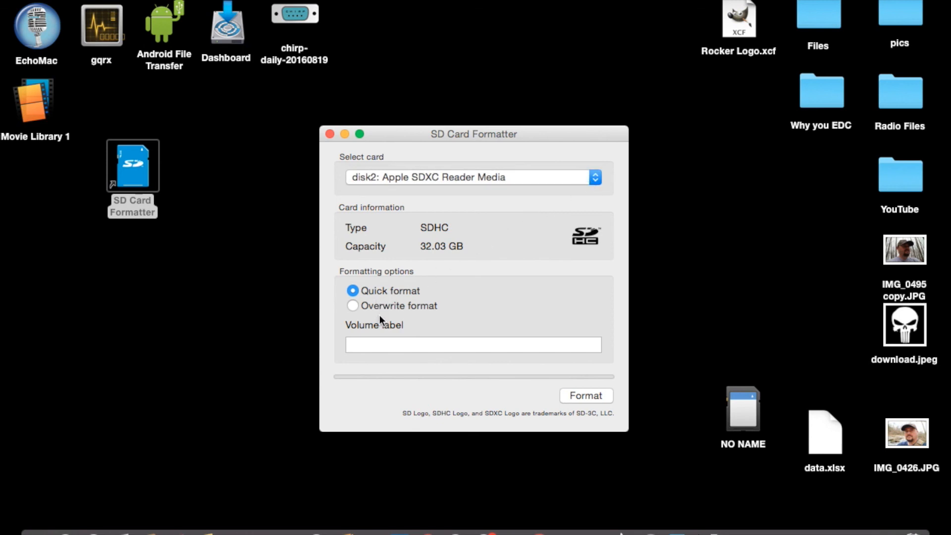
click(391, 342)
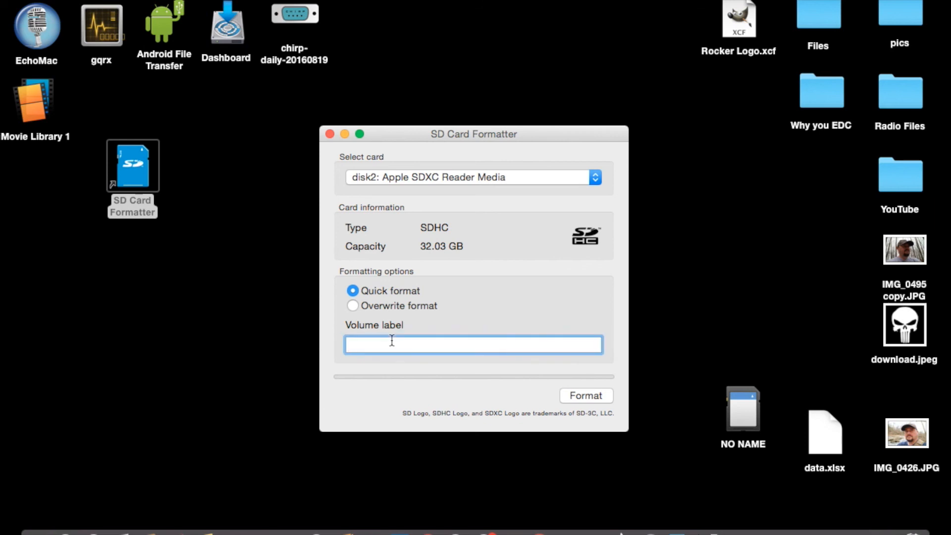
text(RBPI)
Step: Run the quick format on the SD card, agreeing to erase all its data, and close the formatter
click(584, 391)
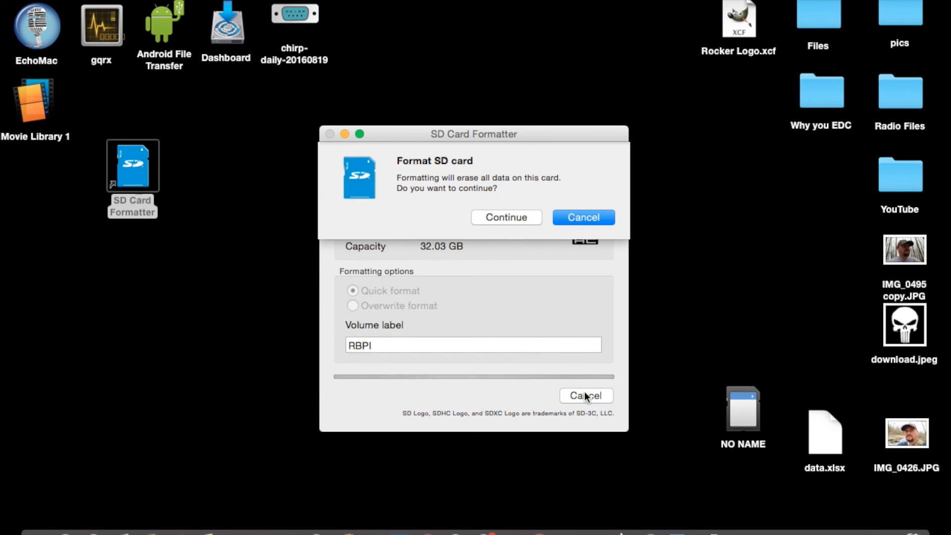
click(535, 218)
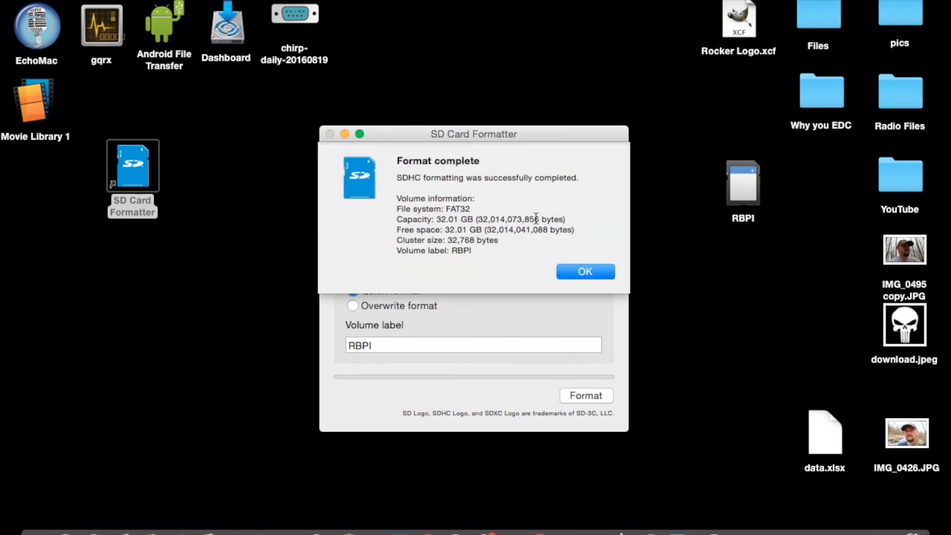
click(572, 274)
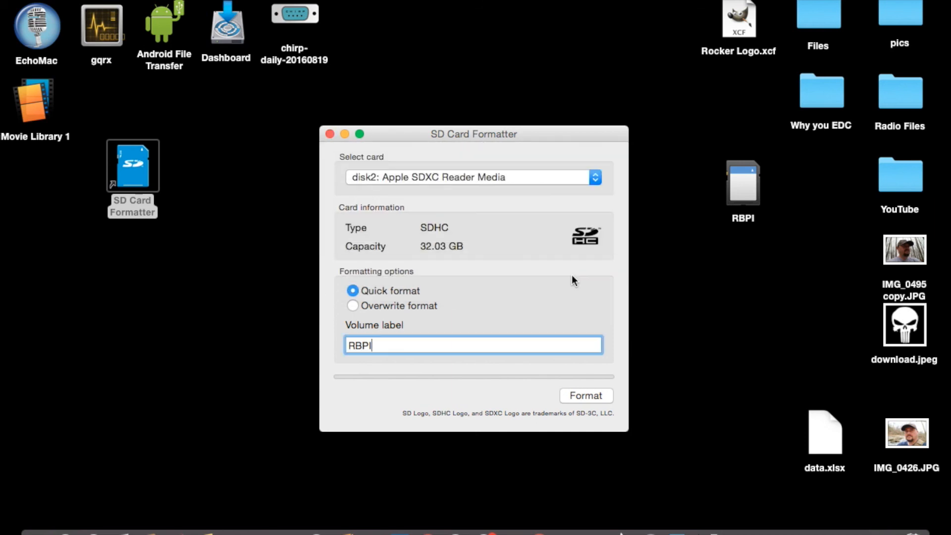
click(330, 134)
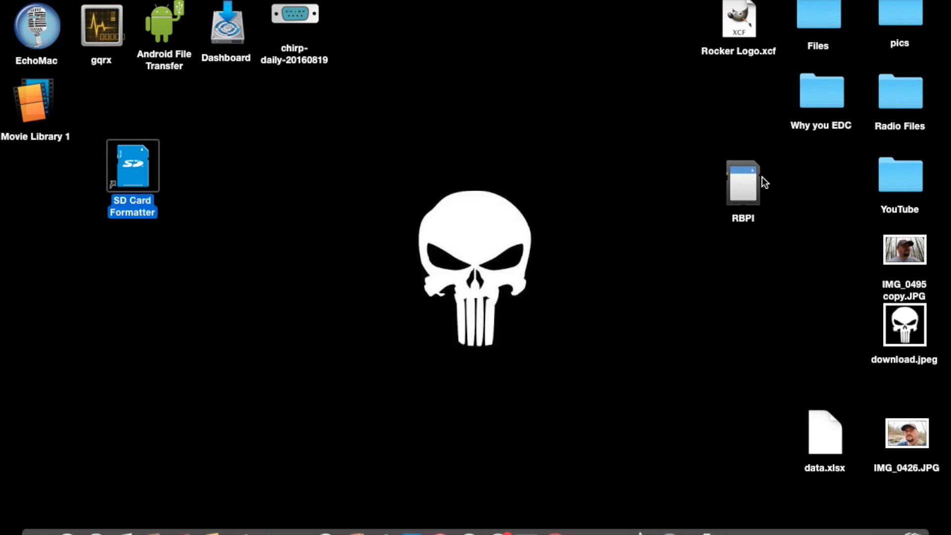
Step: Open the RBPI card and the Downloads folder in separate Finder windows and arrange them so both file lists are accessible
double_click(750, 179)
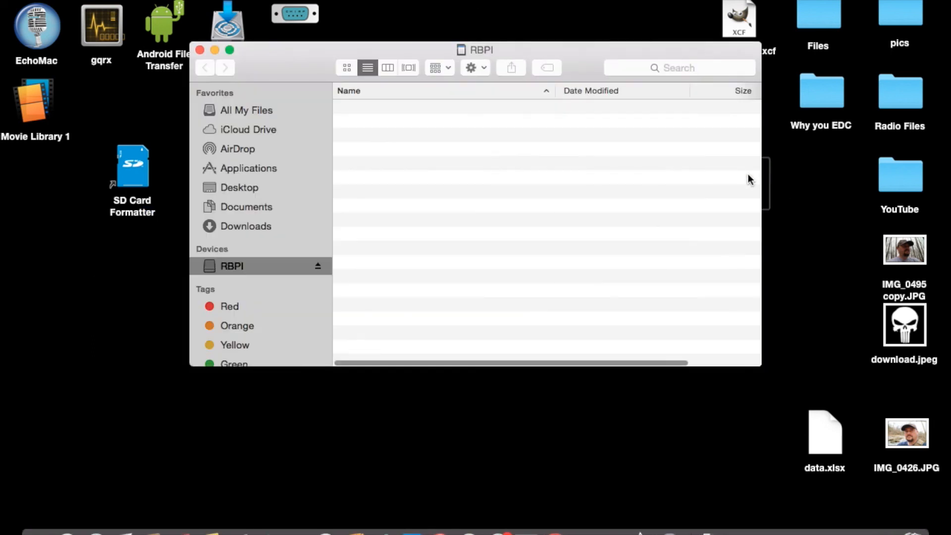
drag(286, 58, 447, 162)
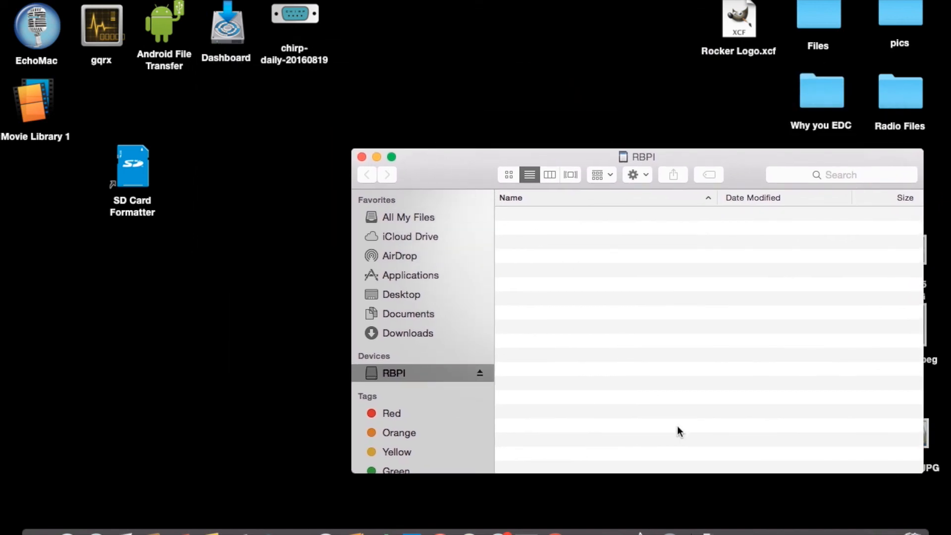
click(711, 532)
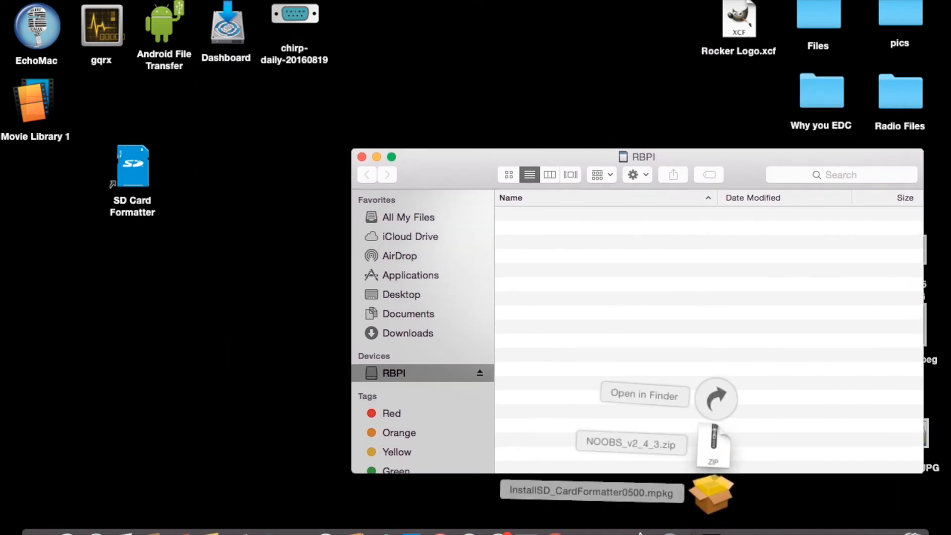
click(721, 396)
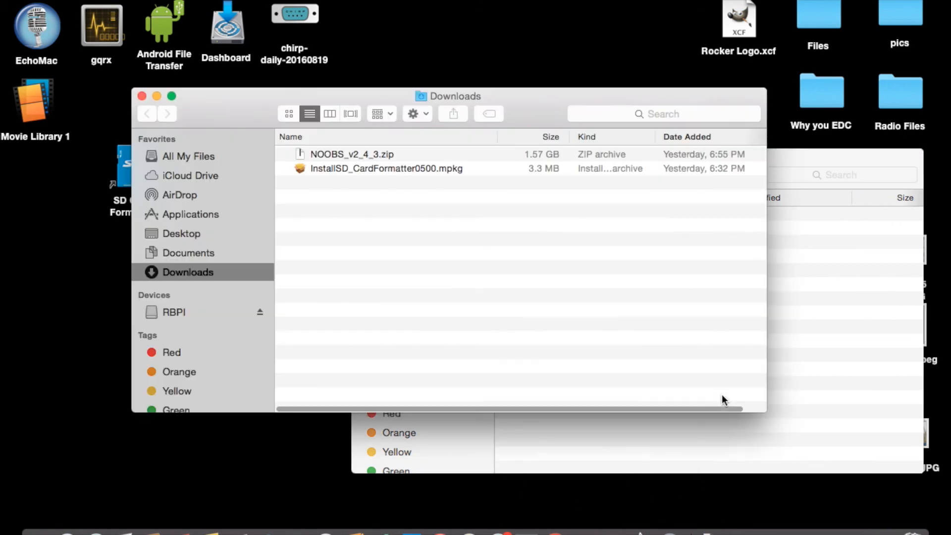
drag(524, 111, 390, 43)
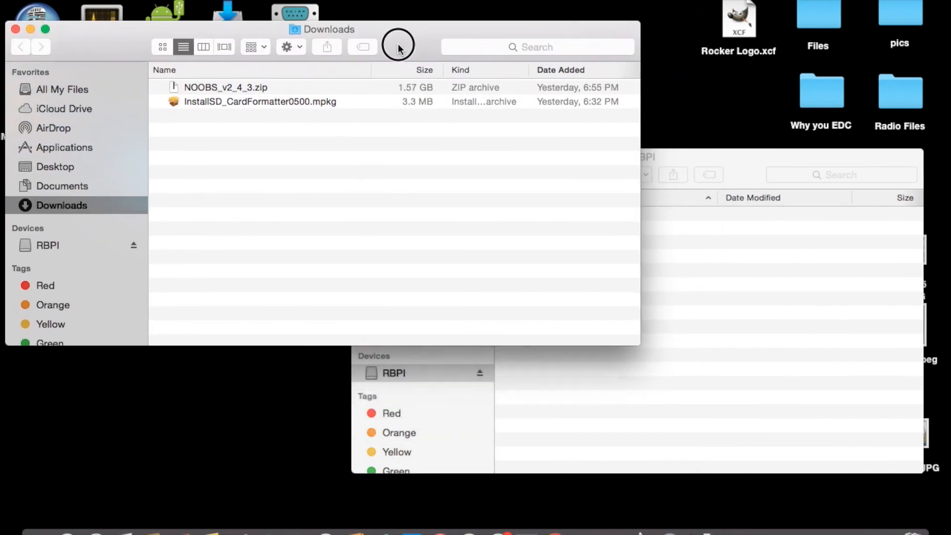
Step: Unzip NOOBS_v2_4_3.zip in Downloads and copy everything inside the extracted folder onto the RBPI card, closing the source window when done
double_click(249, 88)
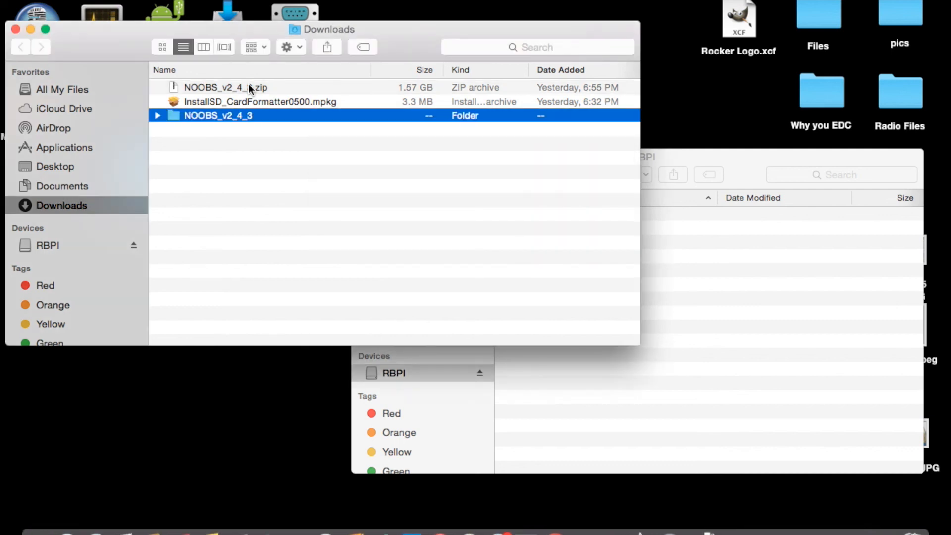
double_click(242, 115)
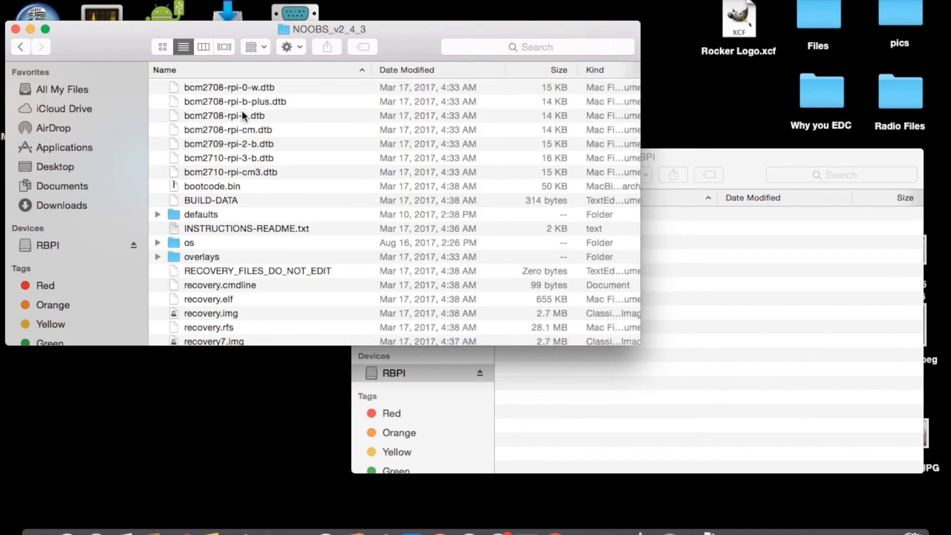
key(super+a)
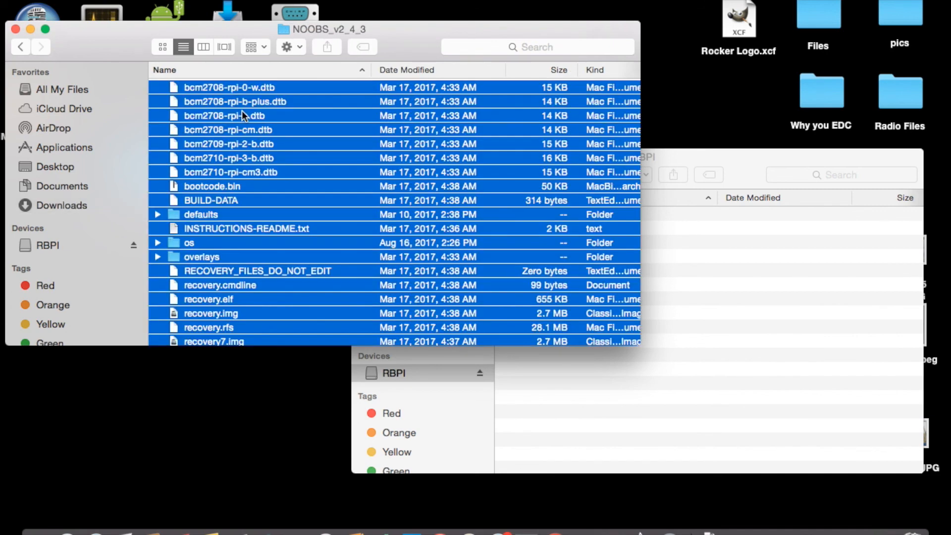
drag(257, 115, 702, 280)
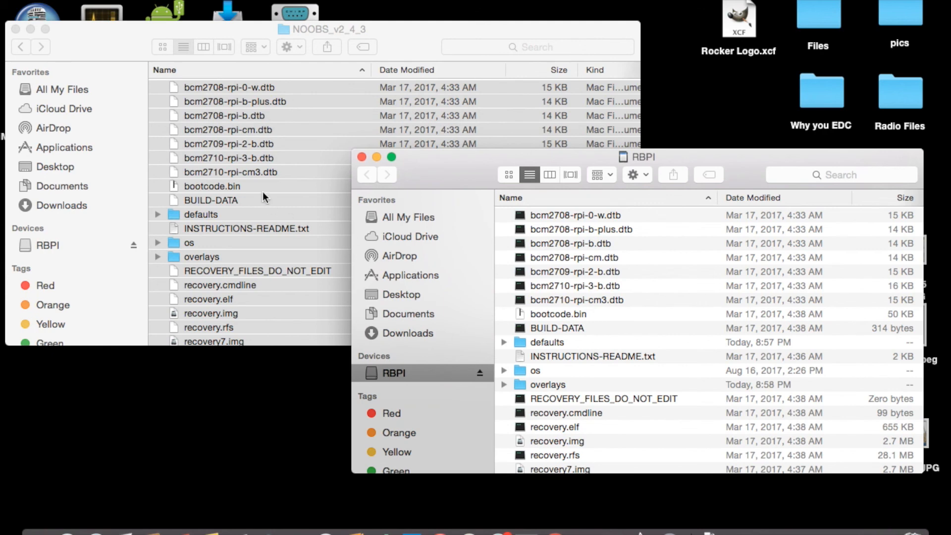
click(16, 29)
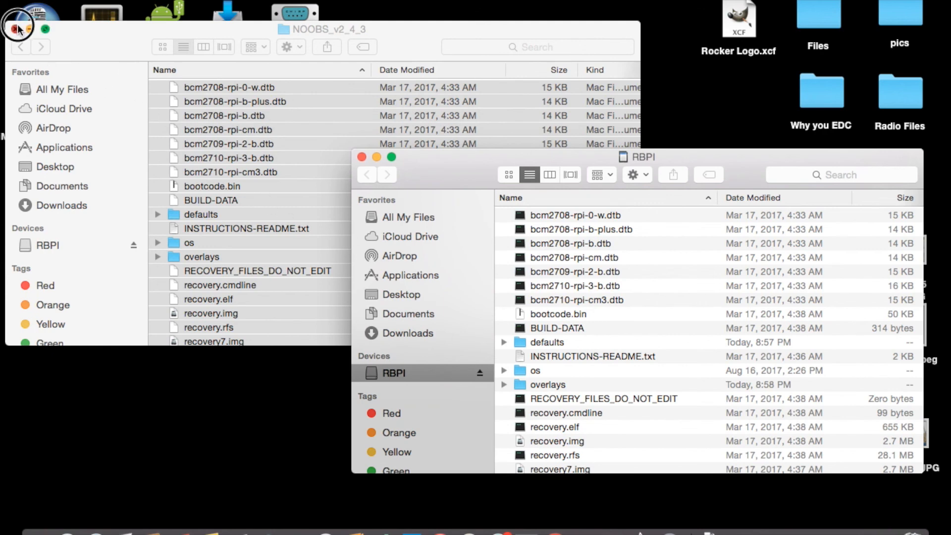
Step: Examine the complete list of copied files on the RBPI card in full screen, and return the window to normal size
click(392, 157)
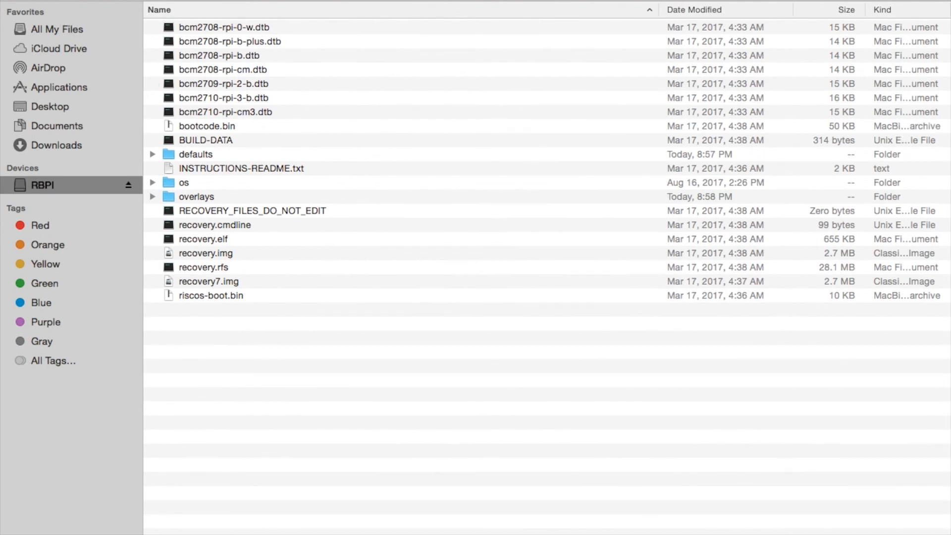
mouse_move(462, 1)
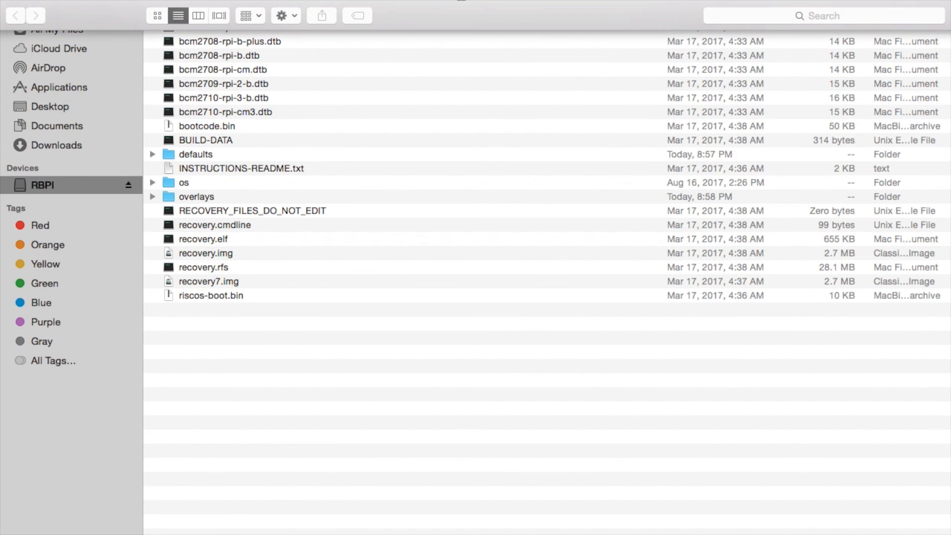
click(43, 4)
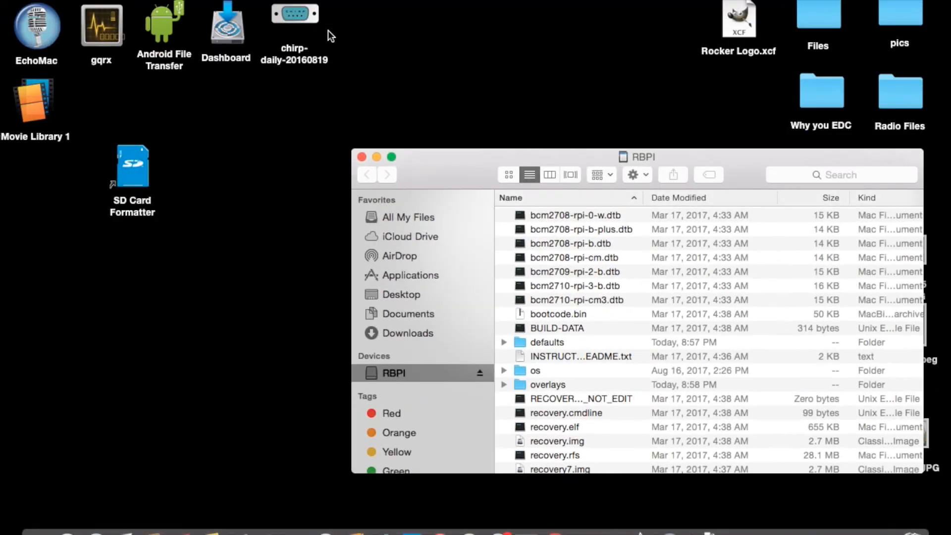